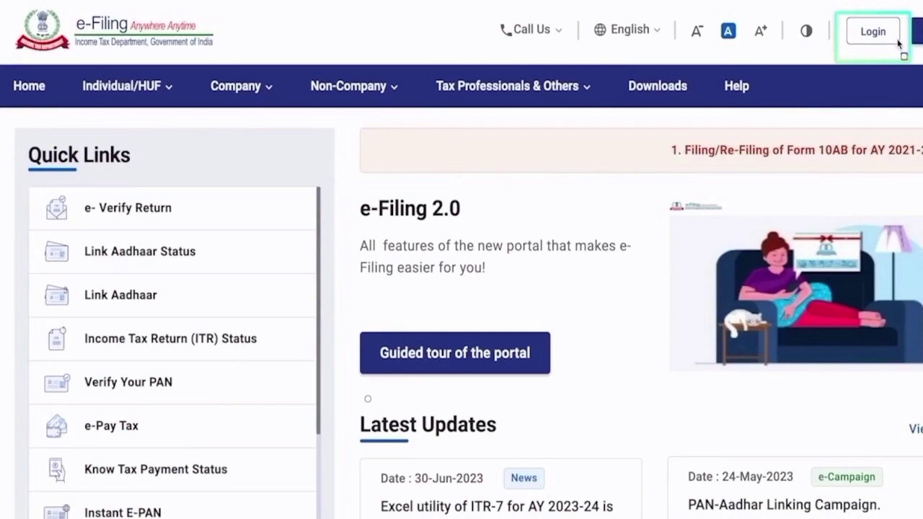
Log in to the e-Filing portal and nominate the first added bank account for refund
click(894, 40)
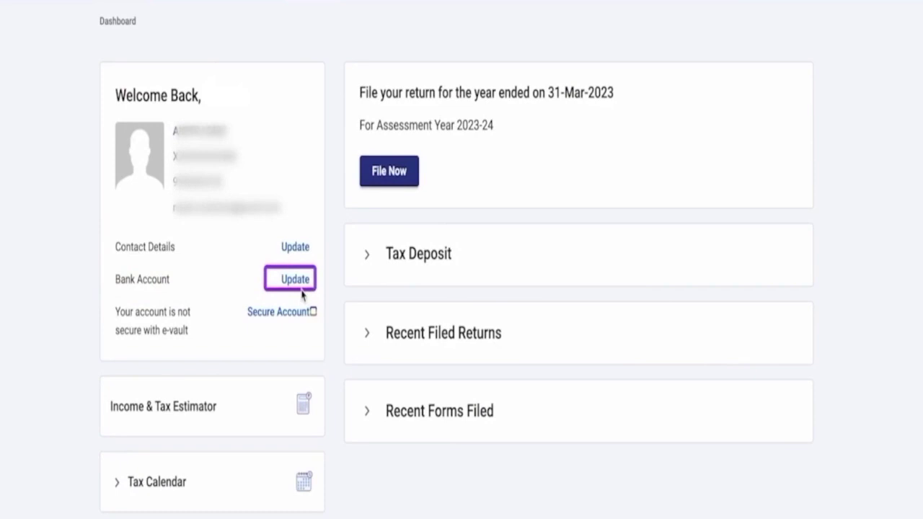
click(302, 289)
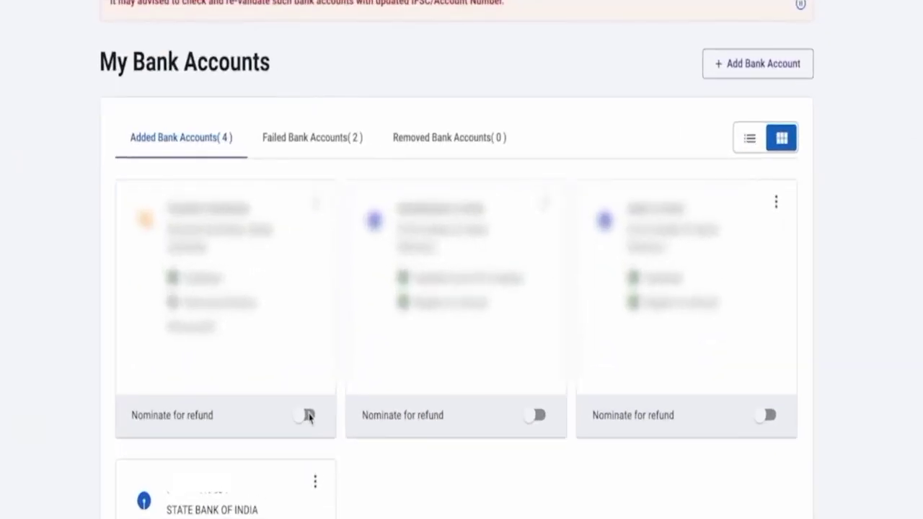
click(308, 416)
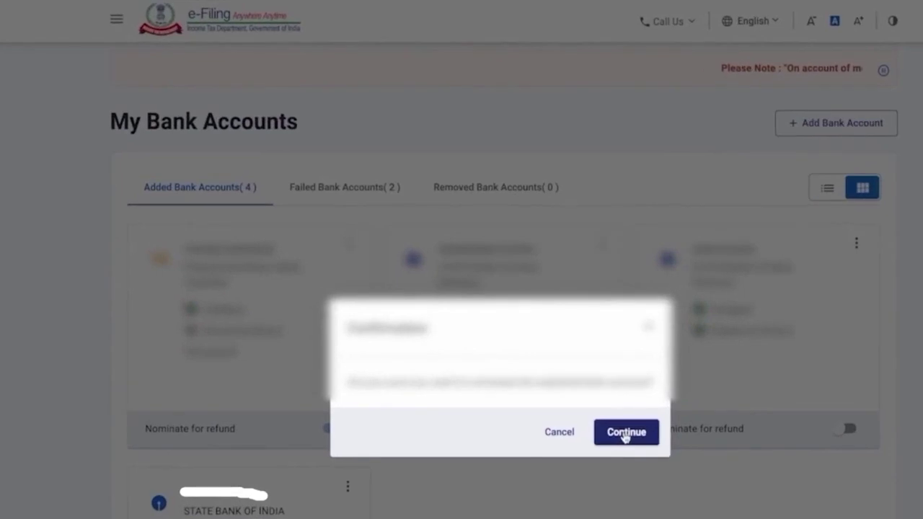
click(625, 433)
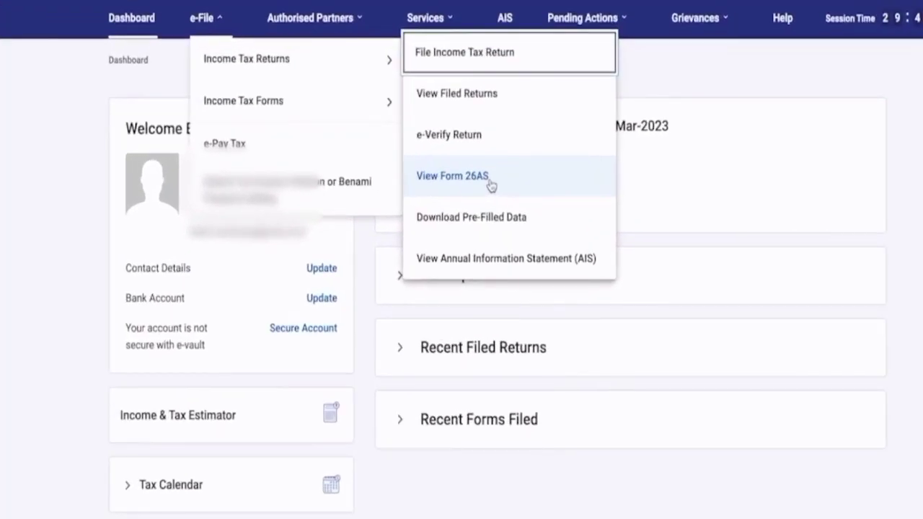
View Form 26AS and open the Annual Information Statement (AIS) on the Compliance Portal
click(490, 186)
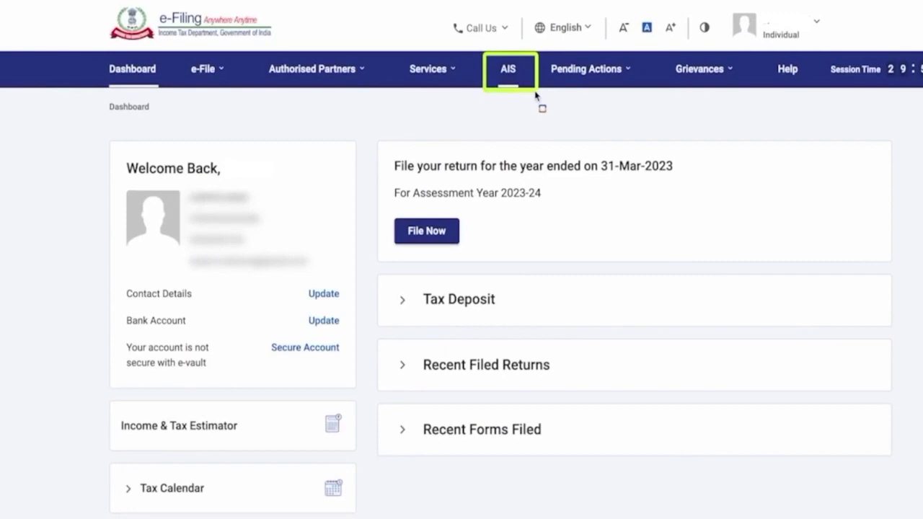
click(508, 69)
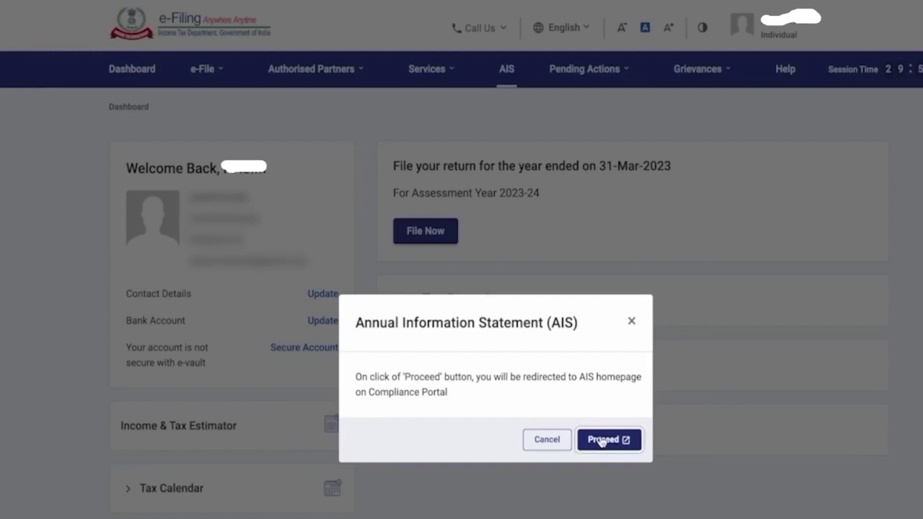
click(601, 440)
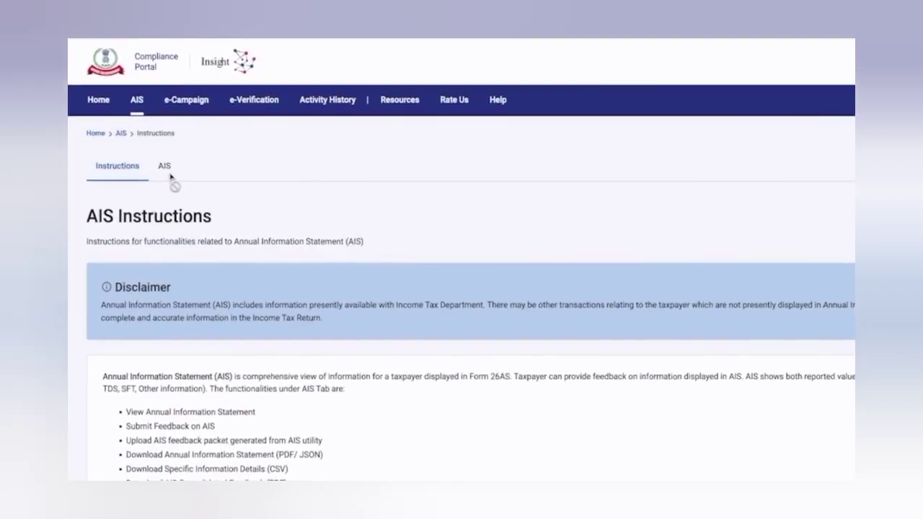
click(119, 160)
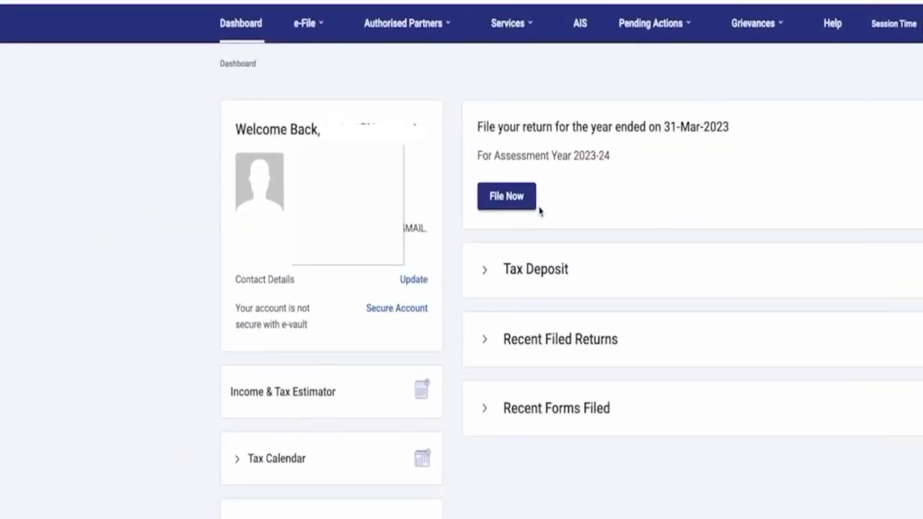
Start filing the income tax return for assessment year 2023-24 in online mode
click(534, 205)
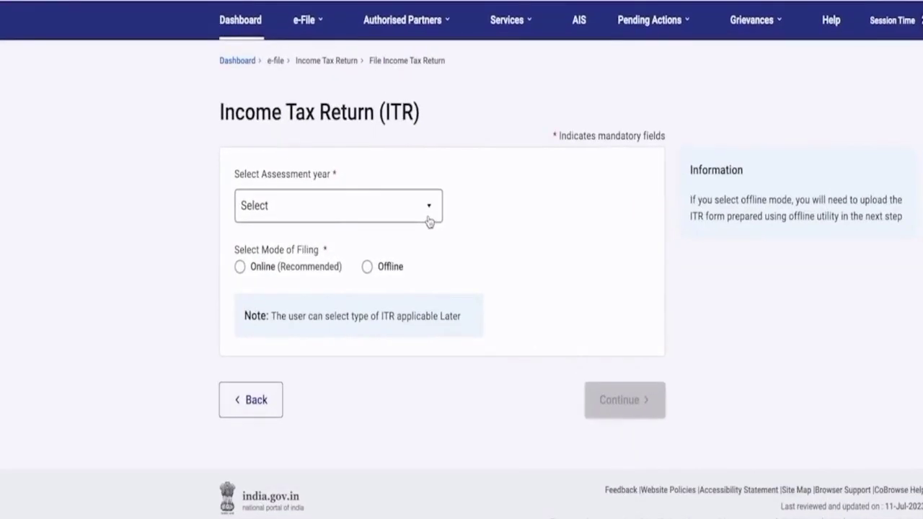
click(429, 220)
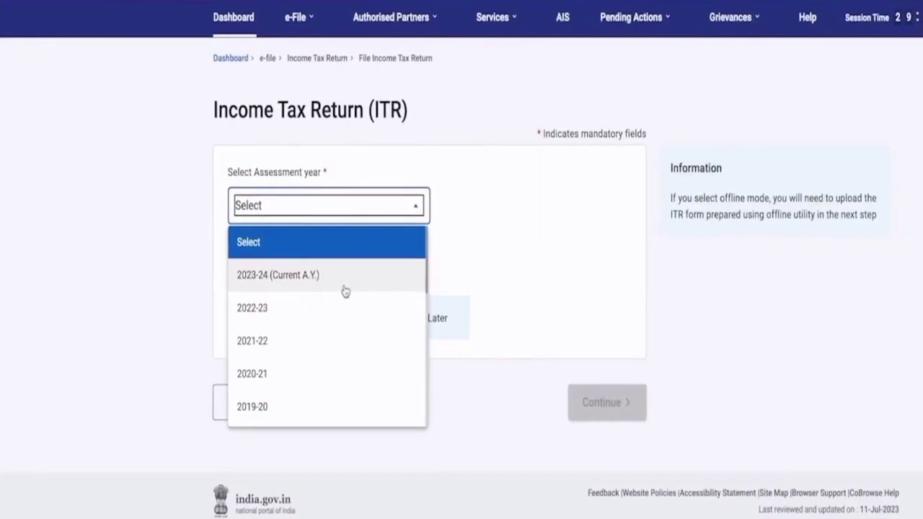
click(345, 288)
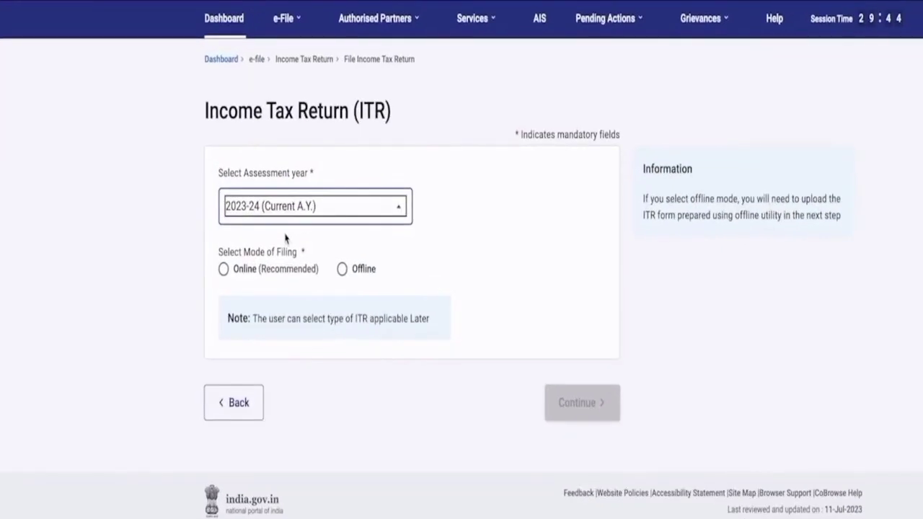
click(295, 269)
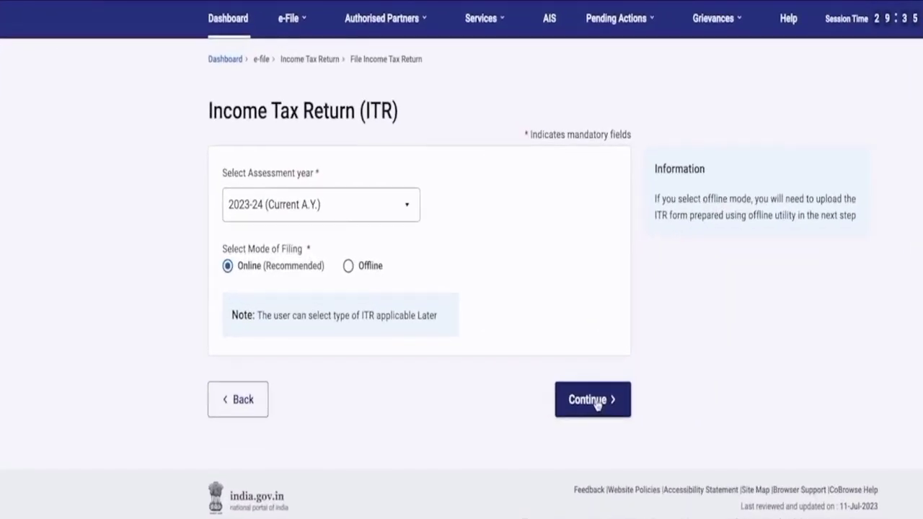
click(596, 405)
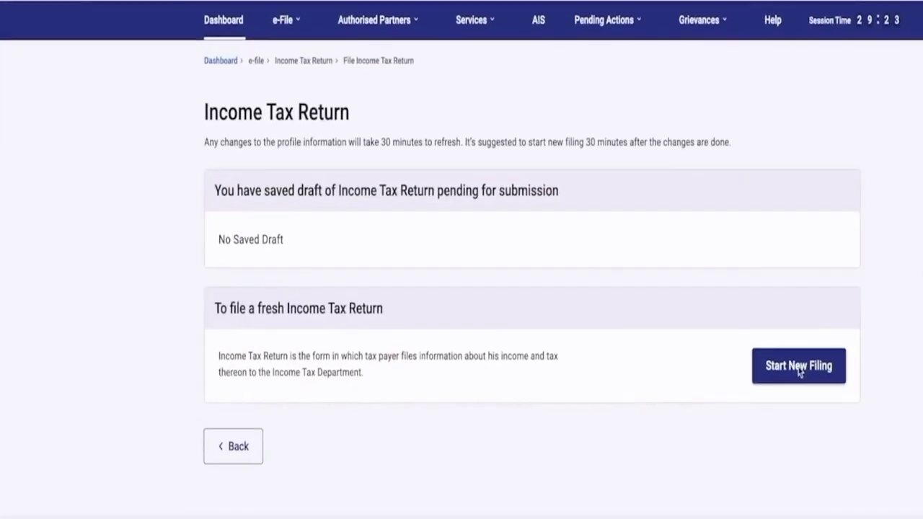
Start a new filing with the Individual status and proceed with the ITR-1 form
click(799, 366)
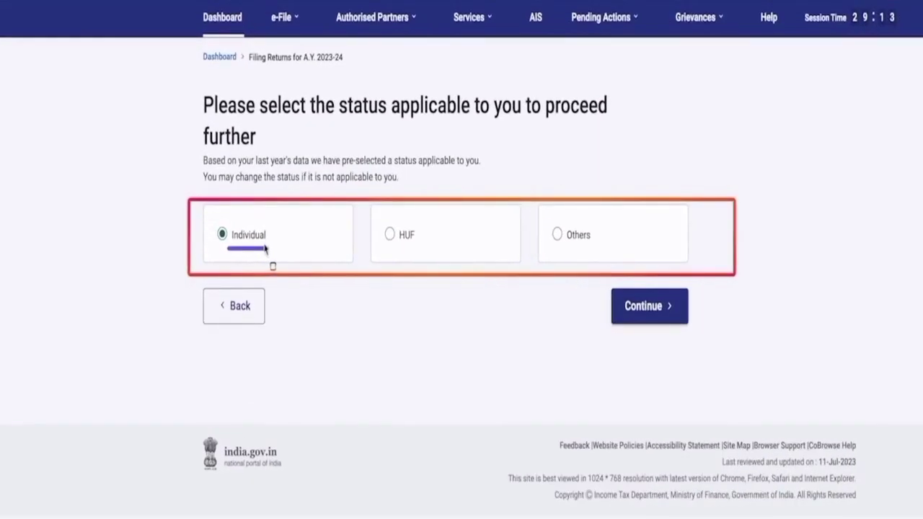
click(649, 305)
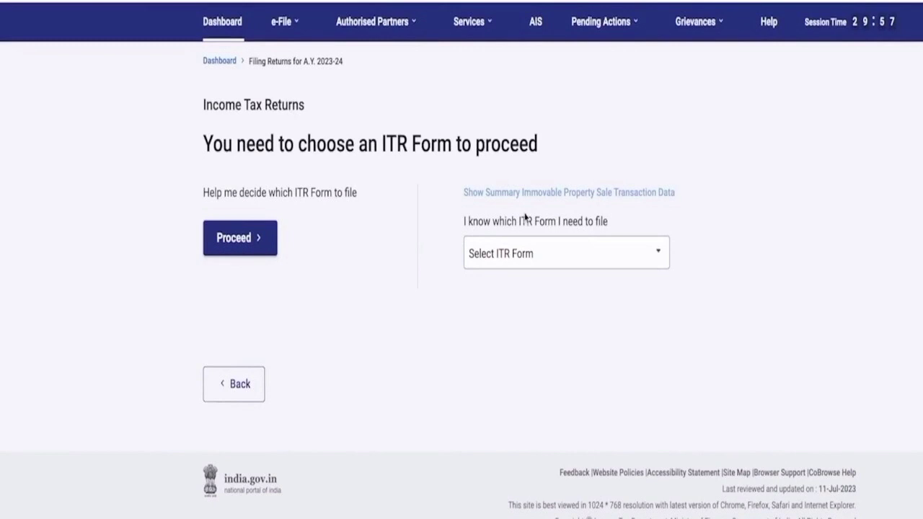
click(519, 253)
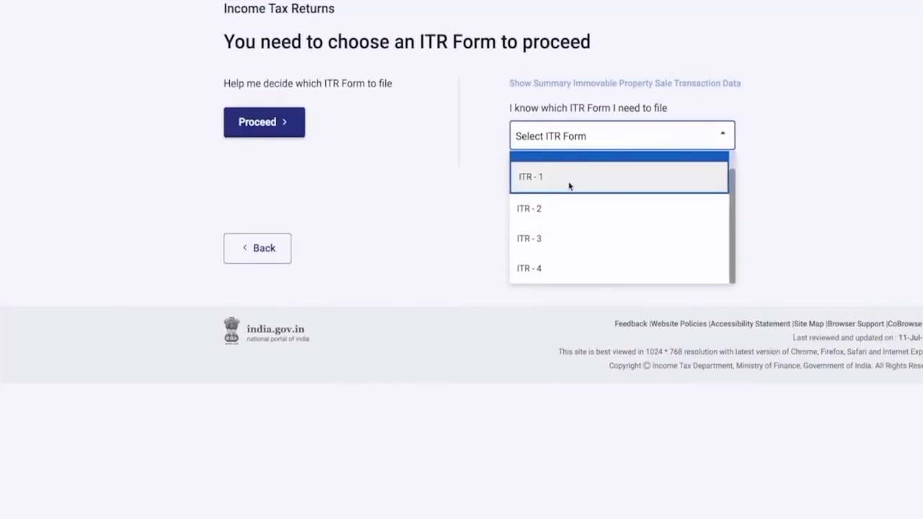
click(568, 186)
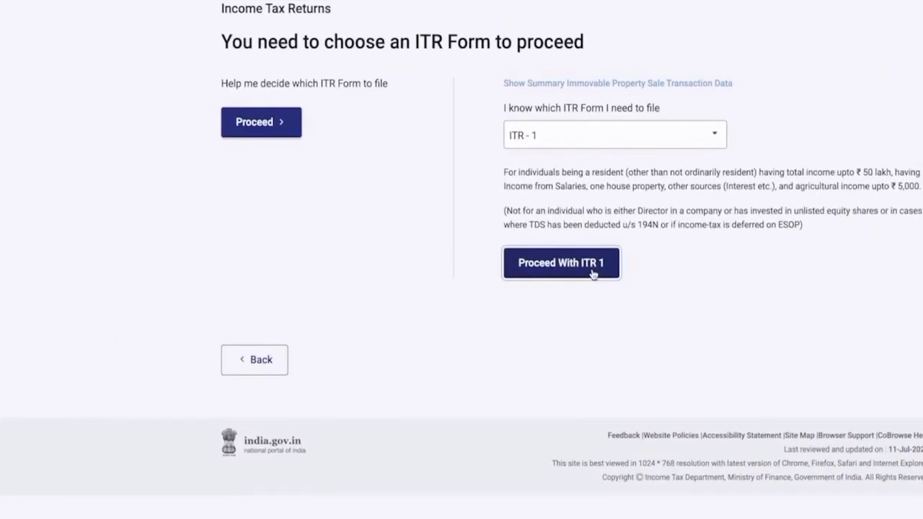
click(592, 267)
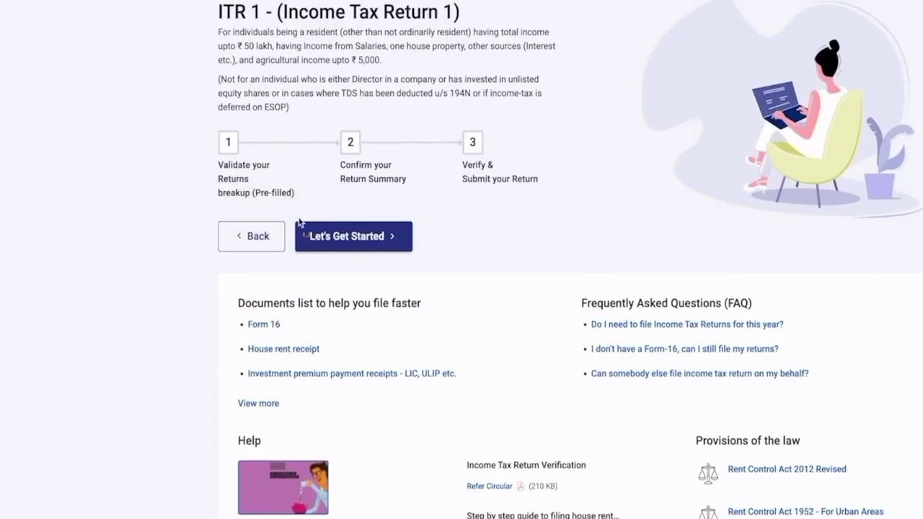
Begin the ITR-1 return, give taxable income above the basic exemption limit as the filing reason, and acknowledge the pre-filled data notice
click(301, 225)
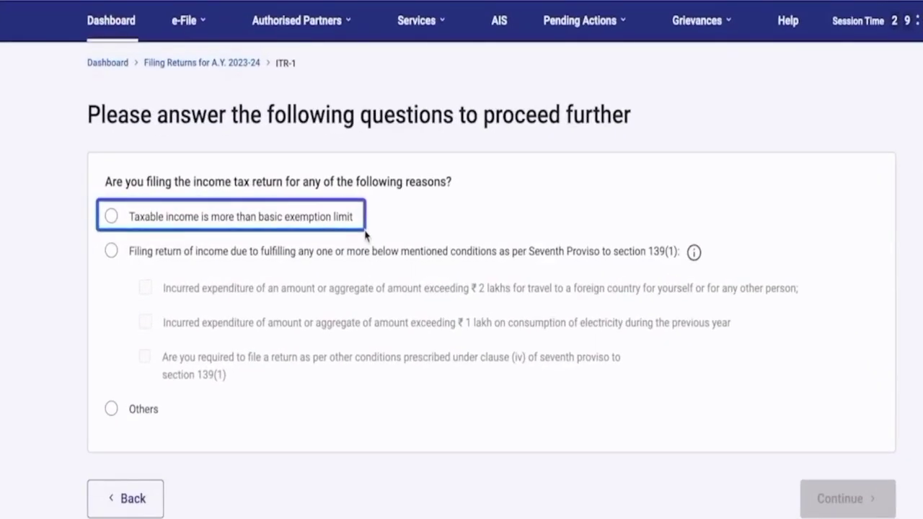
click(359, 225)
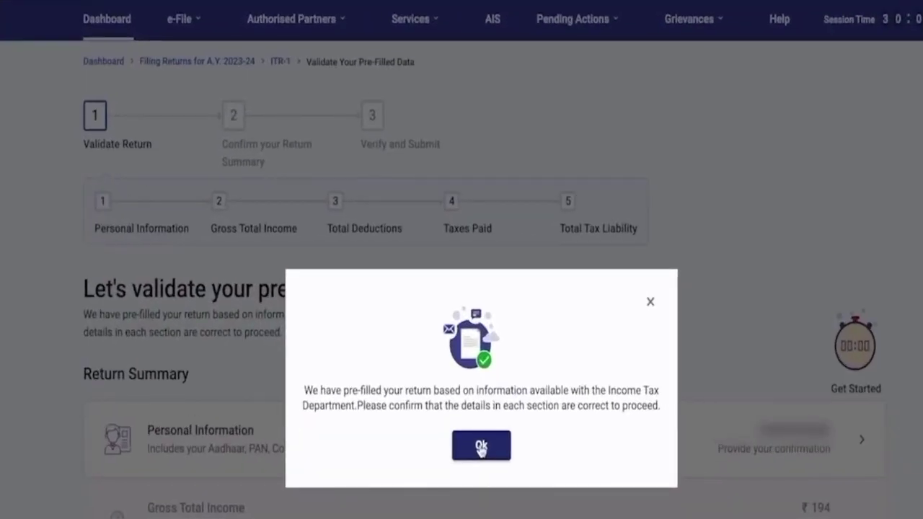
click(481, 446)
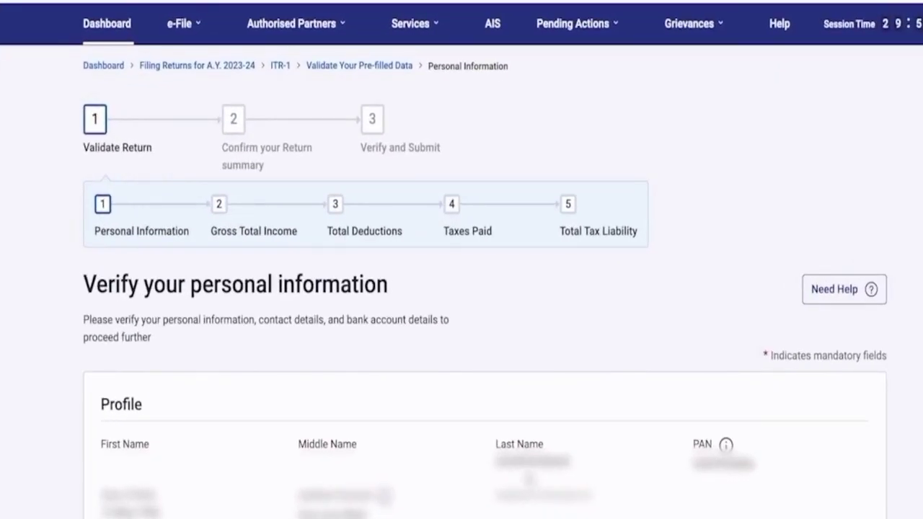
Select the nature of employment in the return's personal information section
scroll(750, 505, down, 6)
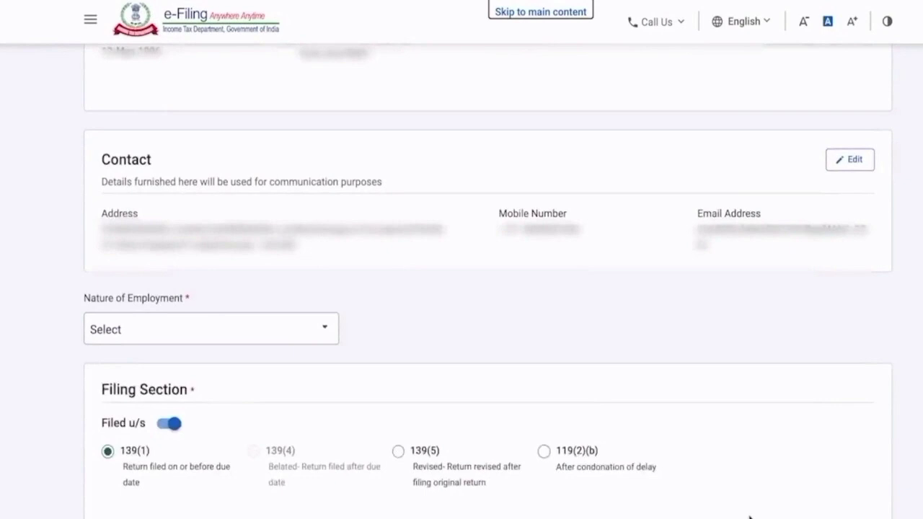
scroll(750, 505, down, 2)
click(300, 186)
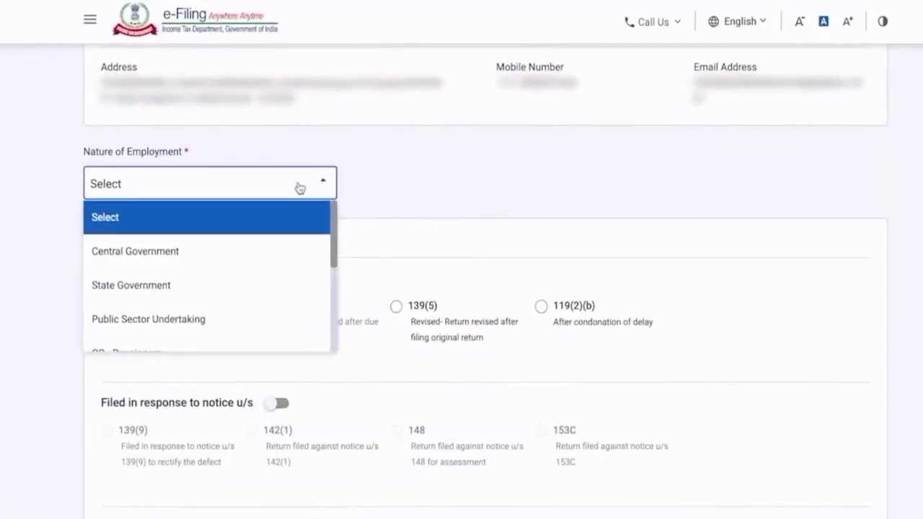
scroll(207, 292, down, 3)
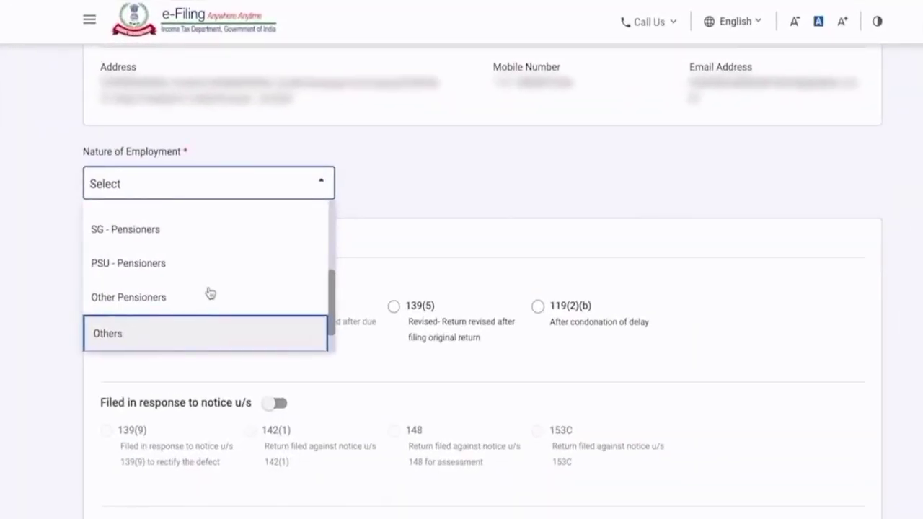
click(105, 227)
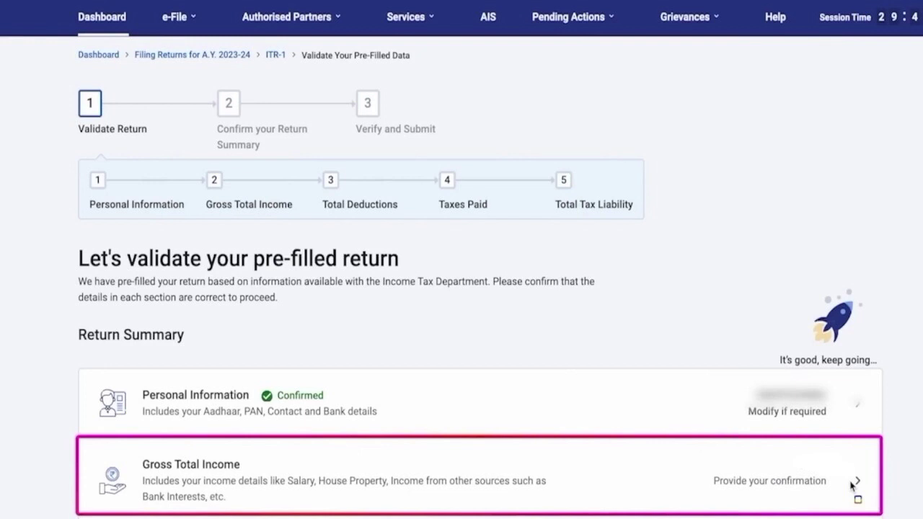
Open the Gross Total Income section and answer Yes to the exemption for travel, transfer and uniform expenditure
click(852, 483)
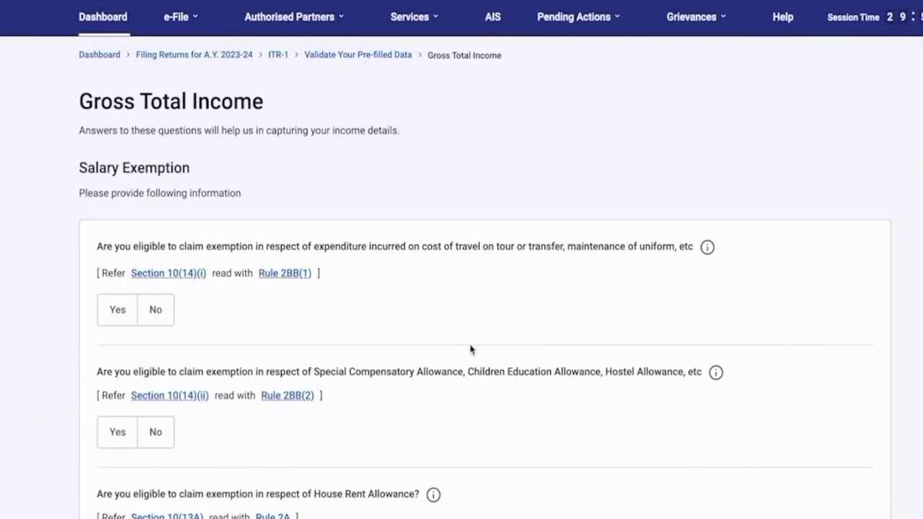
click(117, 309)
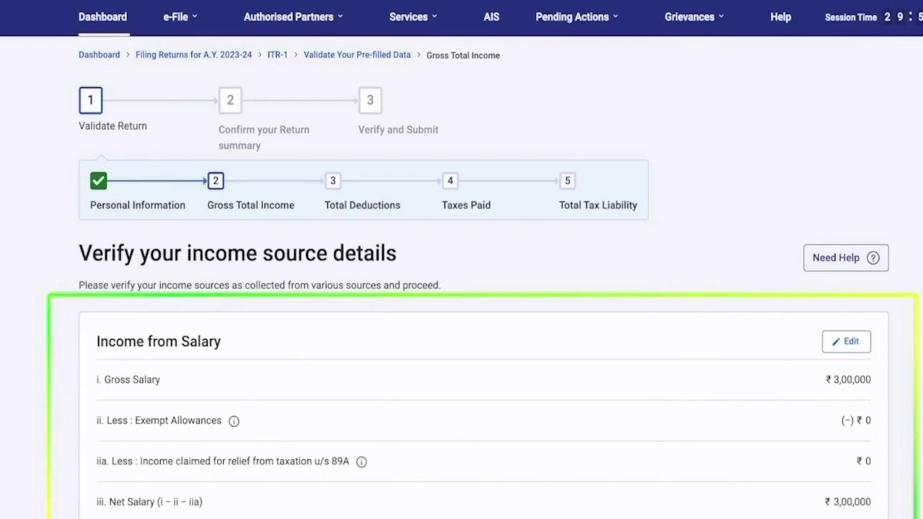
Open the Any Other entry under income from other sources for editing and save it
scroll(731, 412, down, 4)
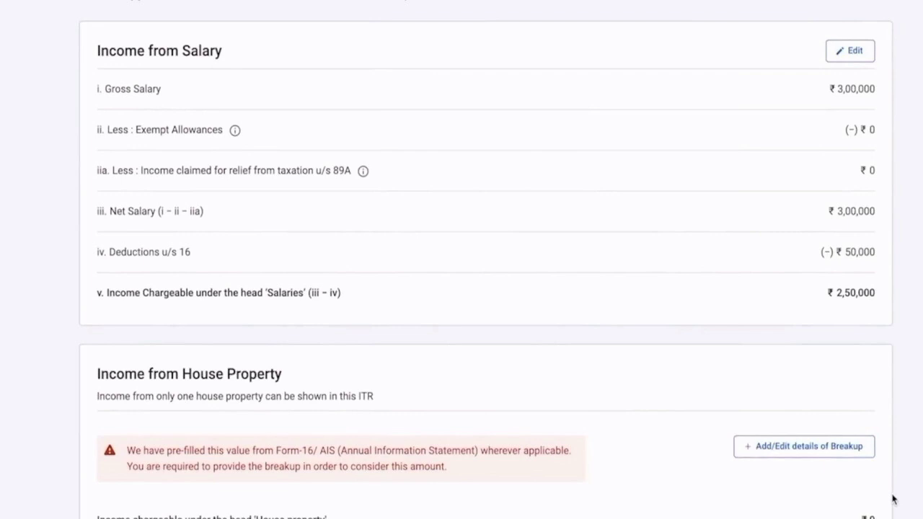
scroll(892, 499, down, 10)
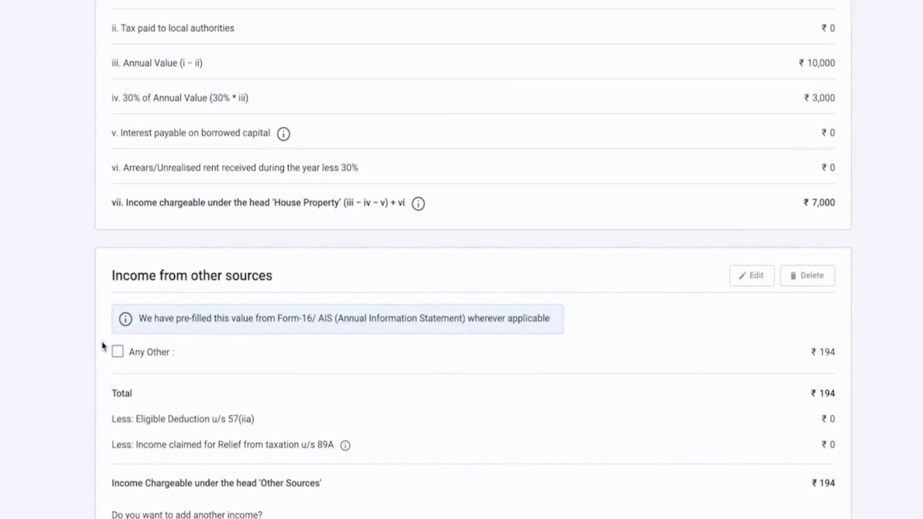
click(751, 274)
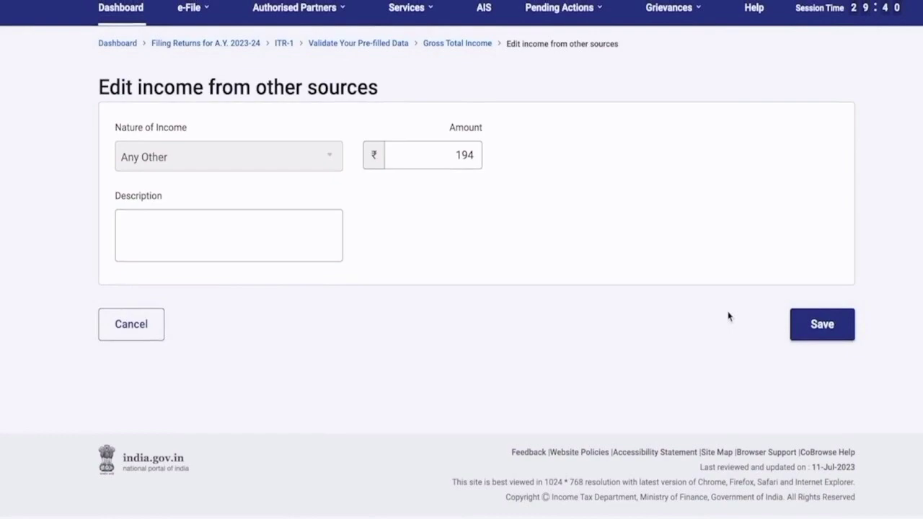
click(822, 323)
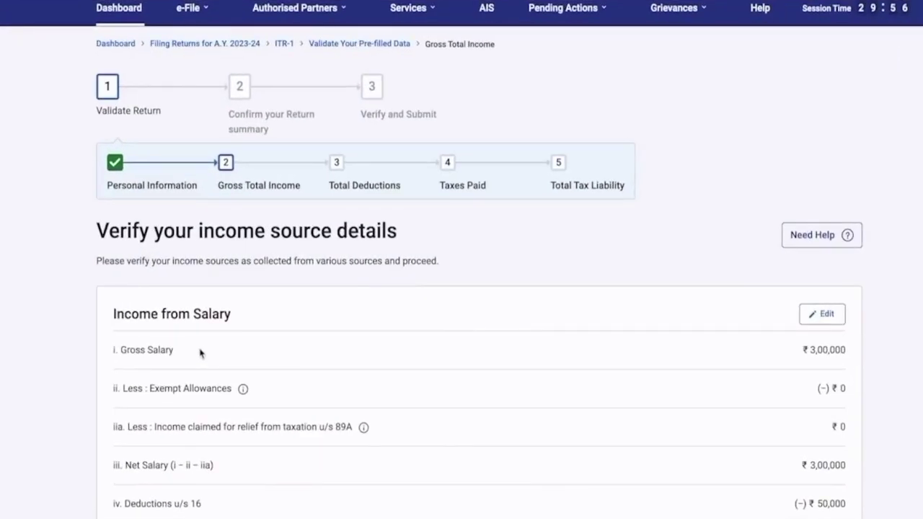
Confirm the Gross Total Income section and open the Total Deductions section
scroll(199, 352, down, 15)
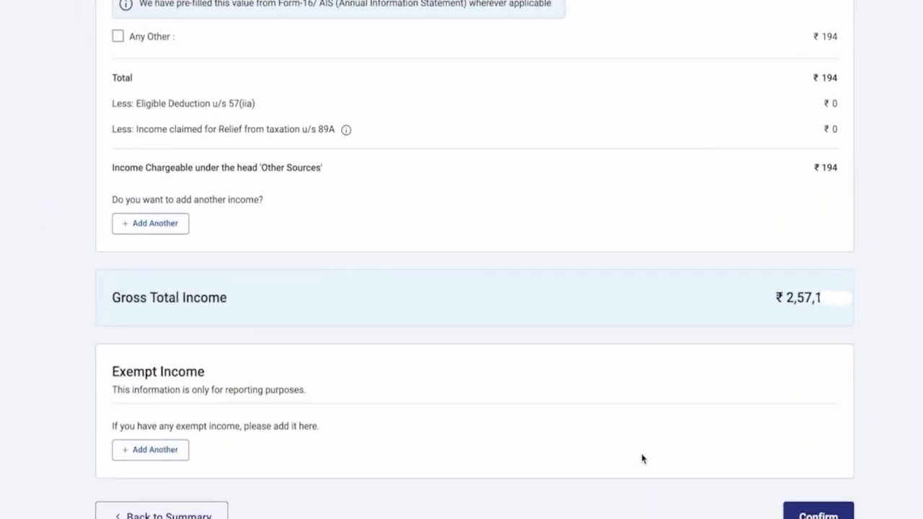
click(819, 513)
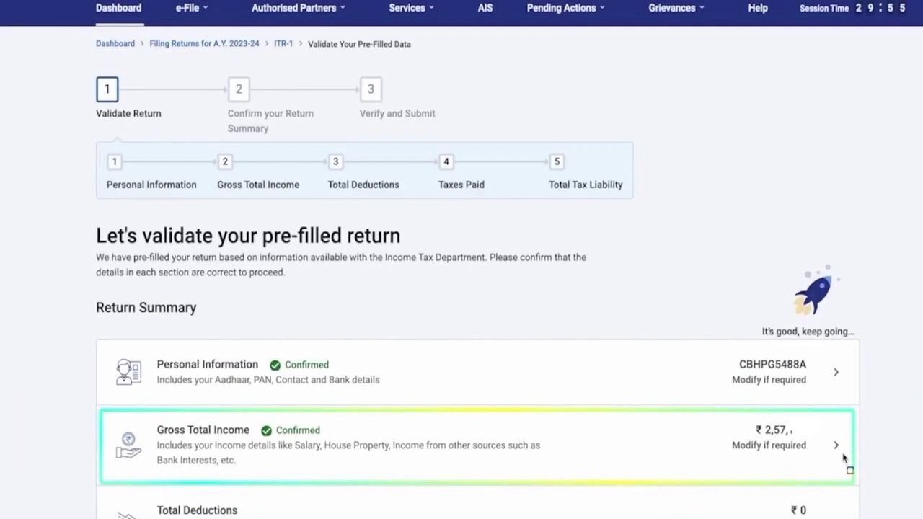
scroll(844, 456, down, 3)
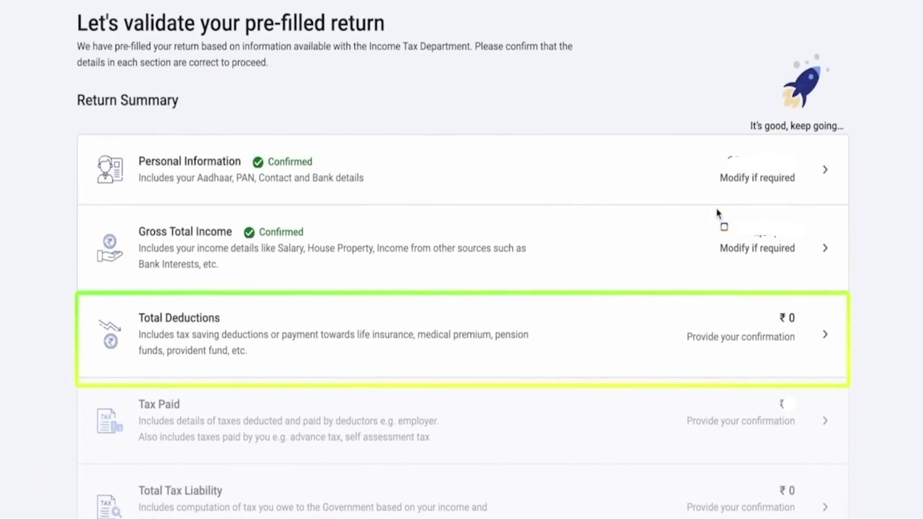
click(721, 334)
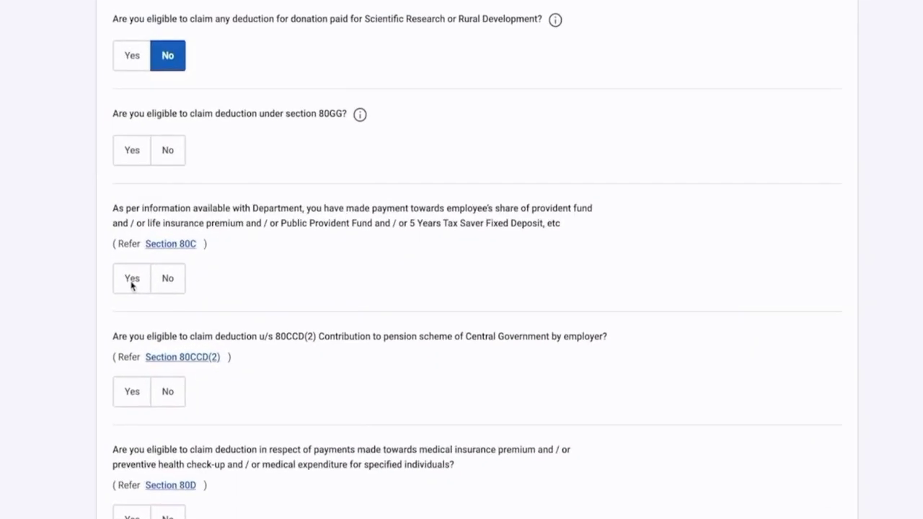
Answer Yes to the Section 80C and Section 80D deduction questions in the Total Deductions section
click(132, 286)
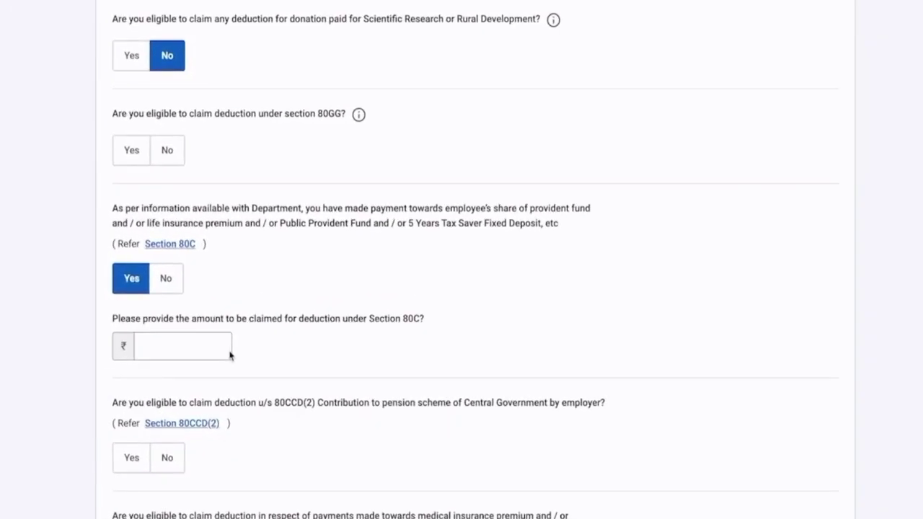
click(215, 340)
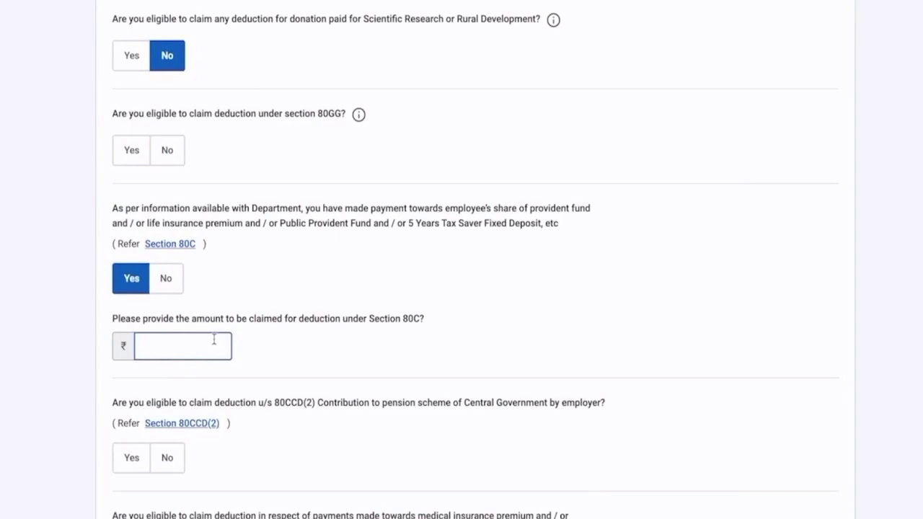
scroll(214, 340, down, 5)
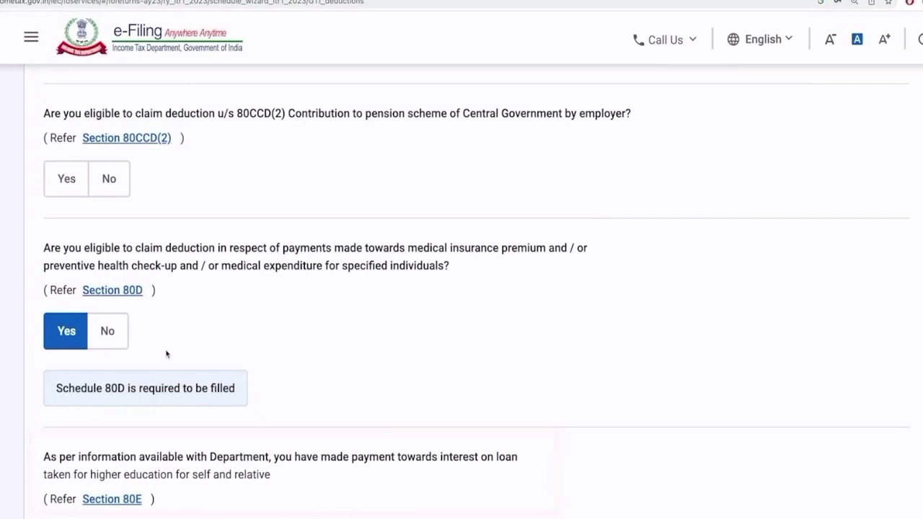
scroll(166, 353, down, 5)
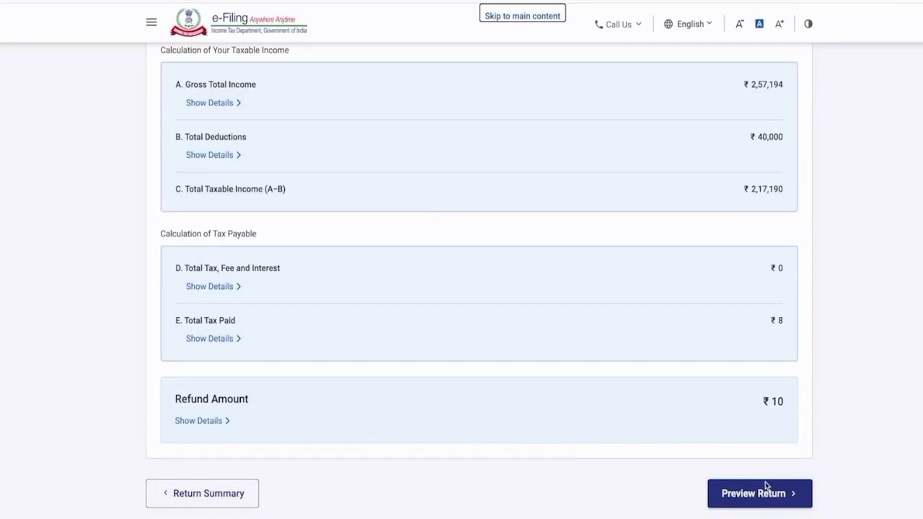
Preview the return from the tax summary, and continue with e-Verify Now as the verification method
click(766, 487)
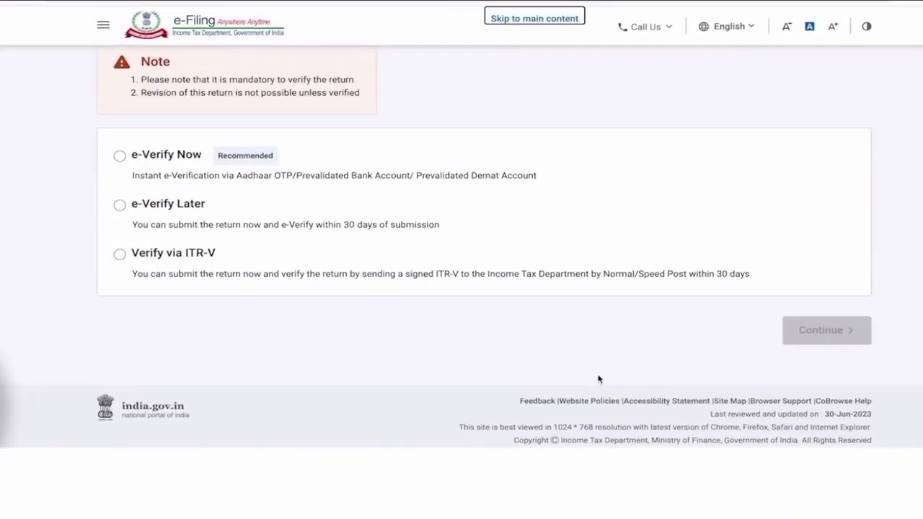
scroll(598, 379, up, 1)
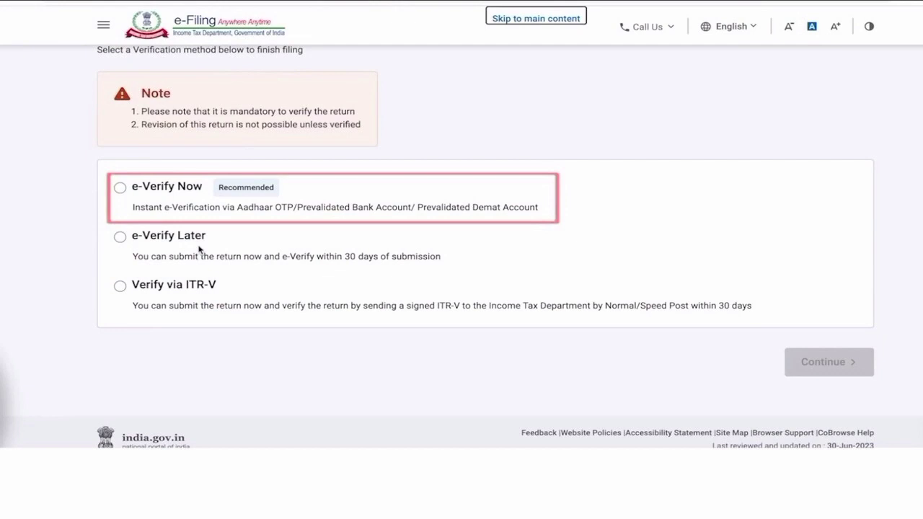
click(120, 188)
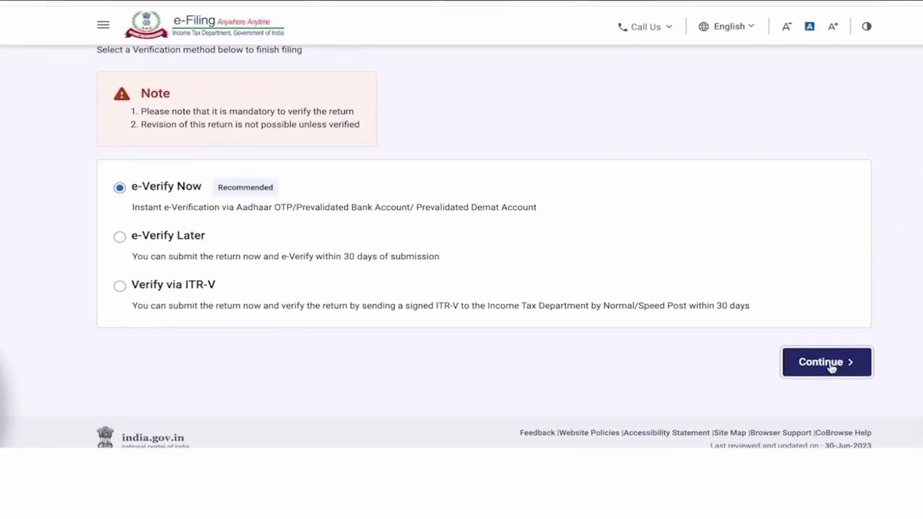
click(827, 363)
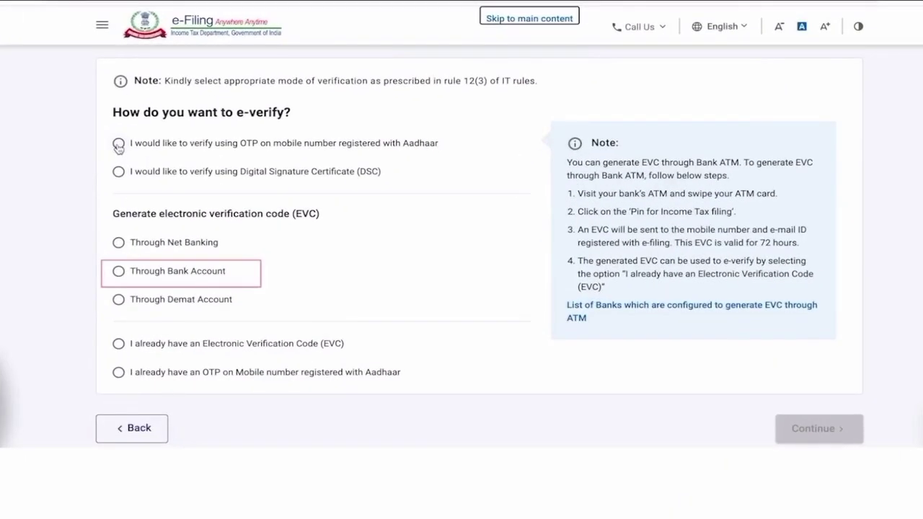
Choose to e-verify using OTP on the Aadhaar-registered mobile number, agree to validate the Aadhaar details and generate the OTP
click(119, 144)
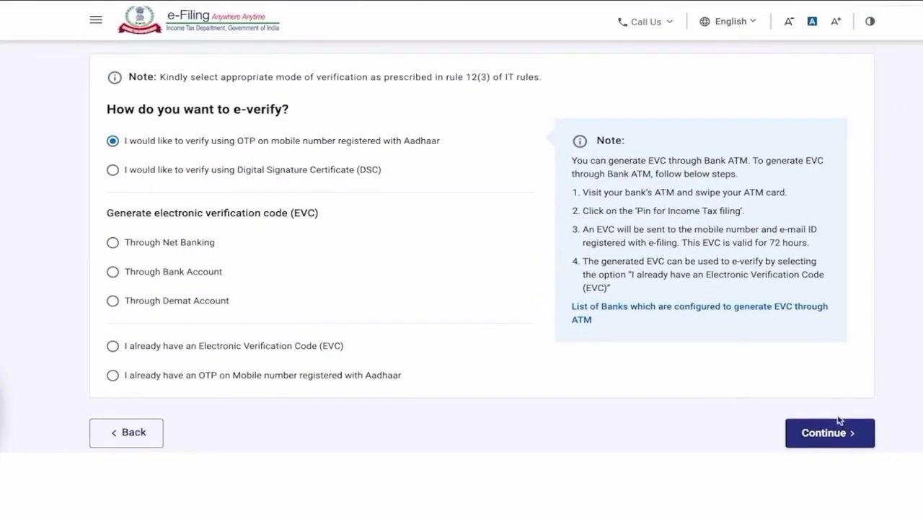
click(839, 422)
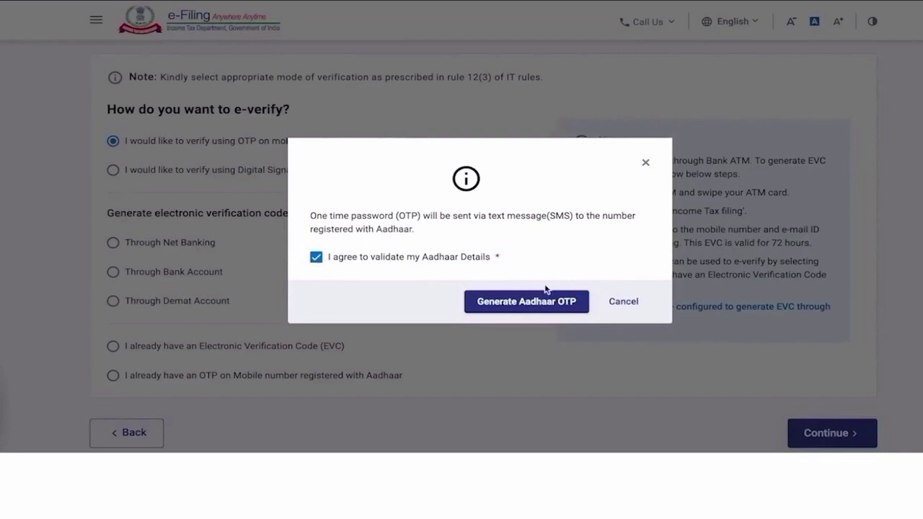
click(546, 292)
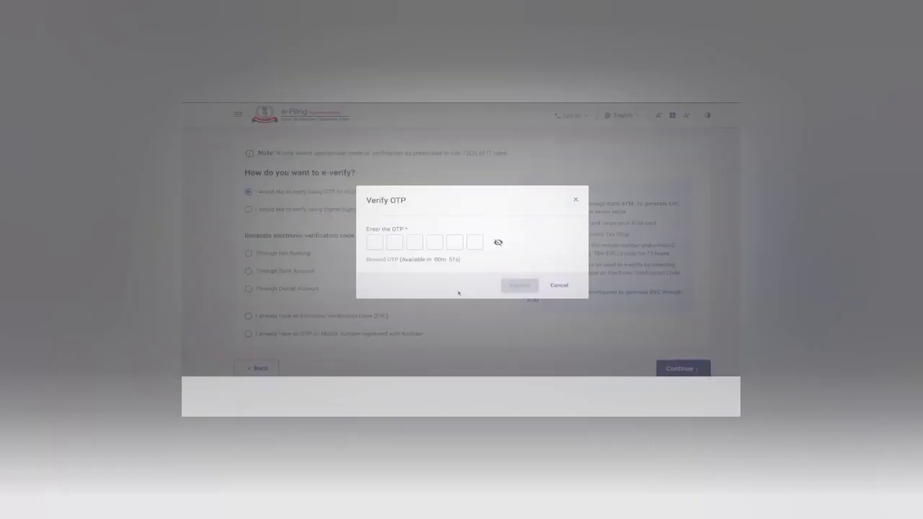